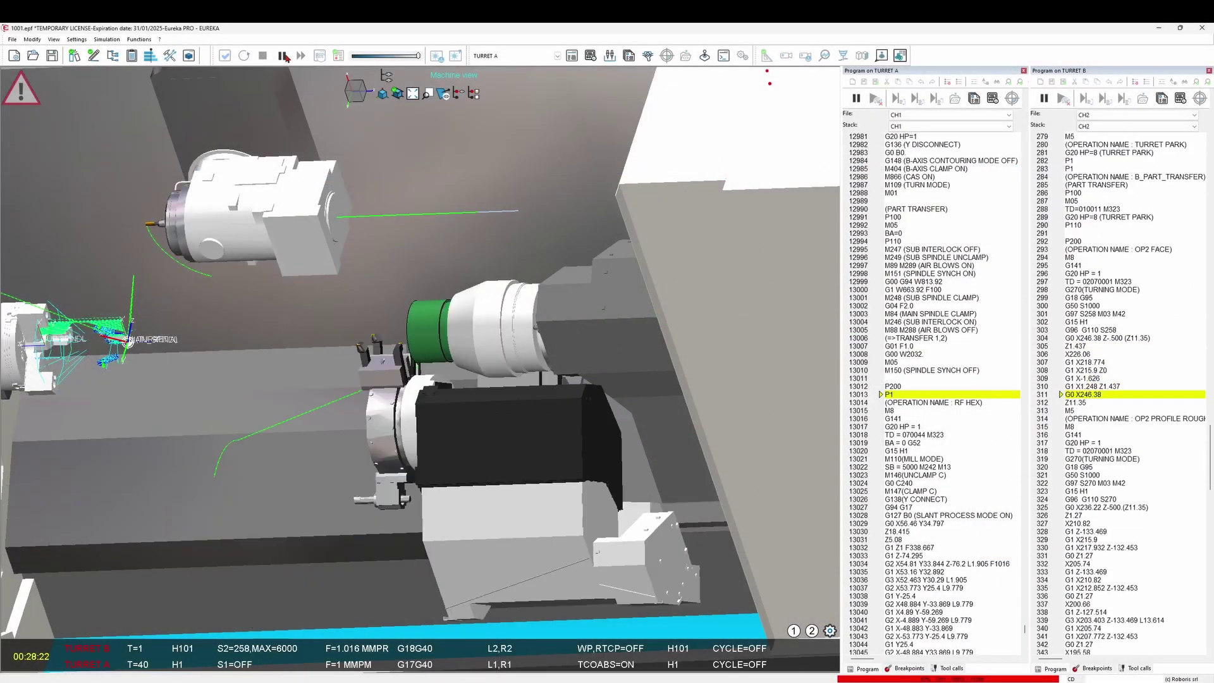
Step: Pause the Okuma Multus U4000 simulation at the second-spindle collision, then resume it
{"action": "left_click", "coordinate": [283, 56]}
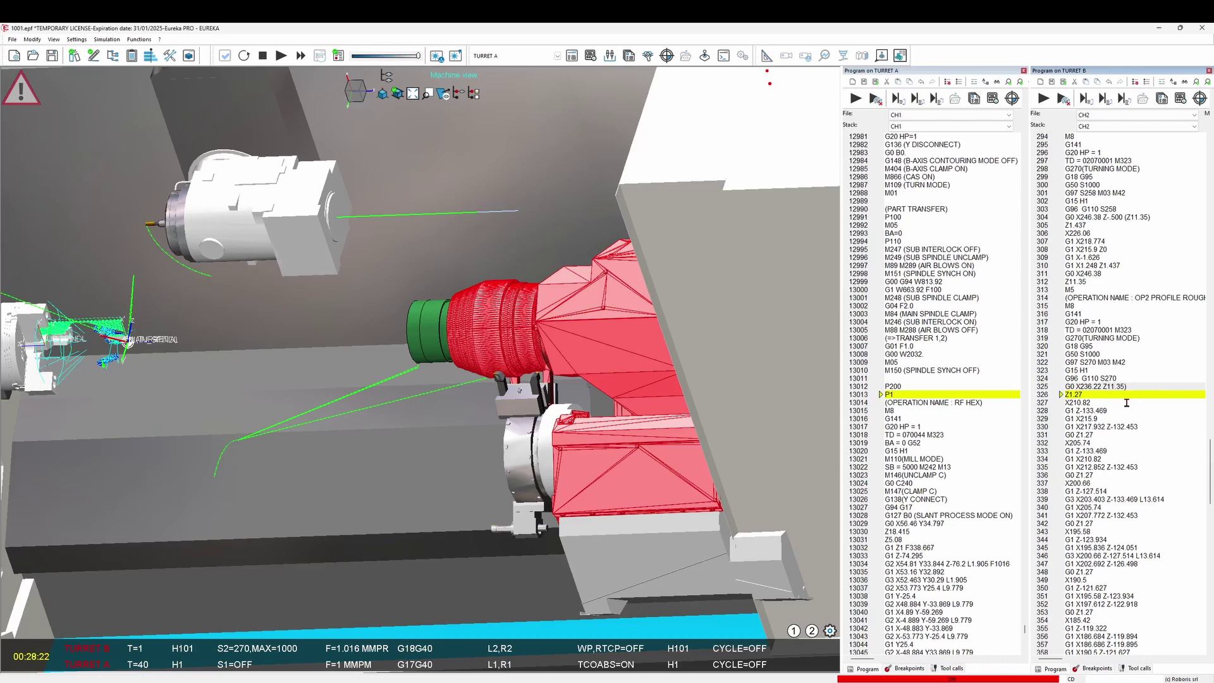
{"action": "left_click", "coordinate": [283, 56]}
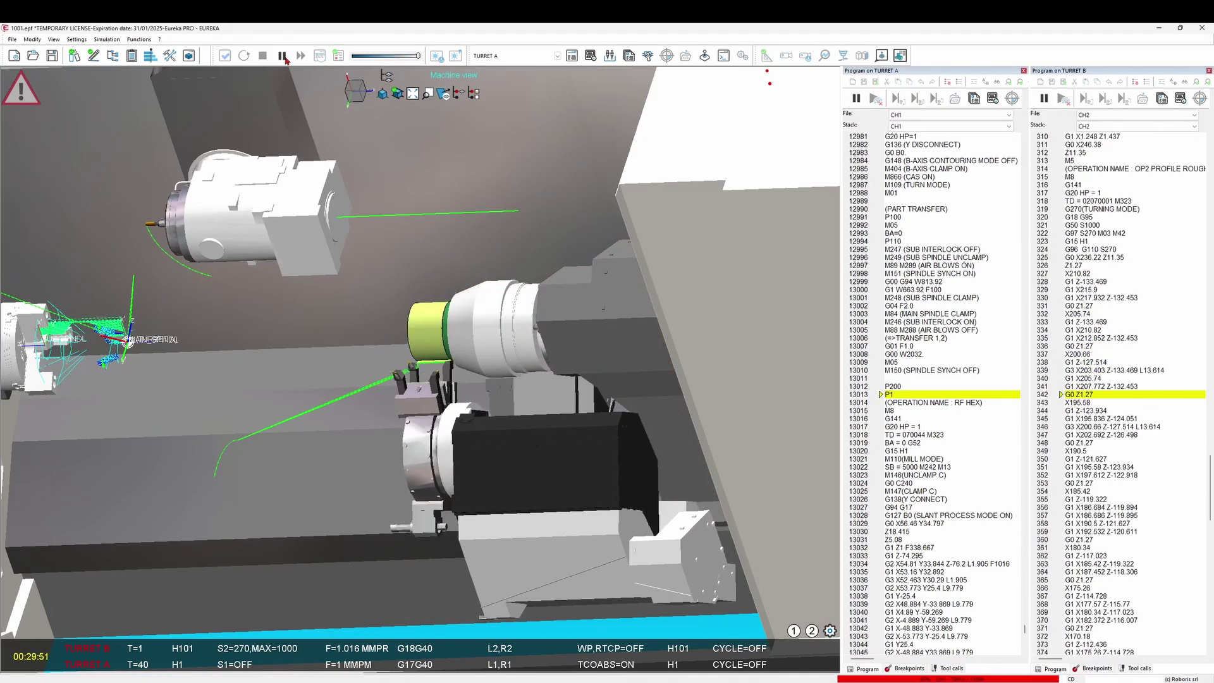